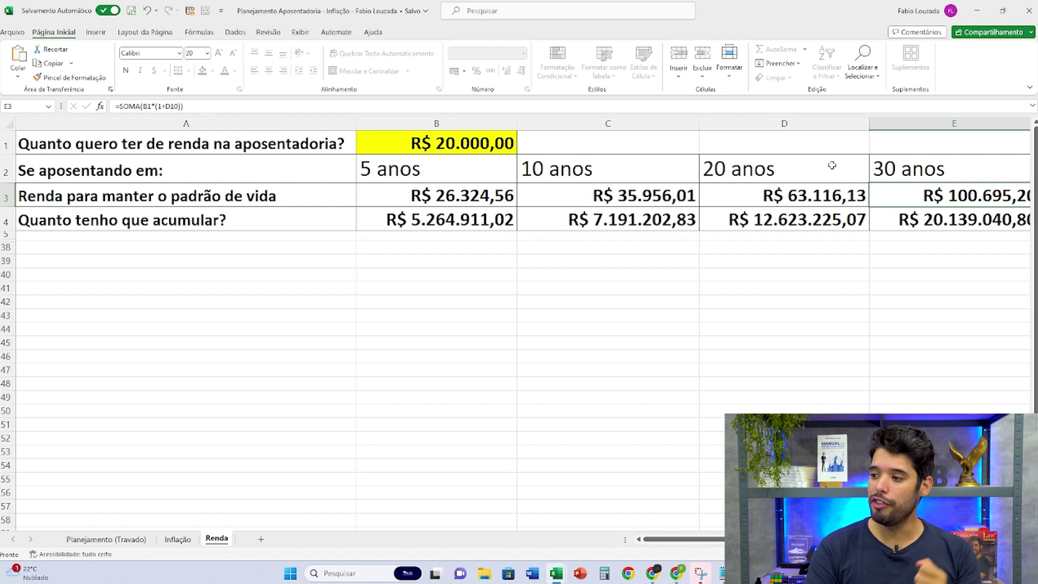
# Examine the desired retirement income on the Renda sheet and the required income and accumulated capital for 20 and 30 years
pyautogui.click(504, 136)
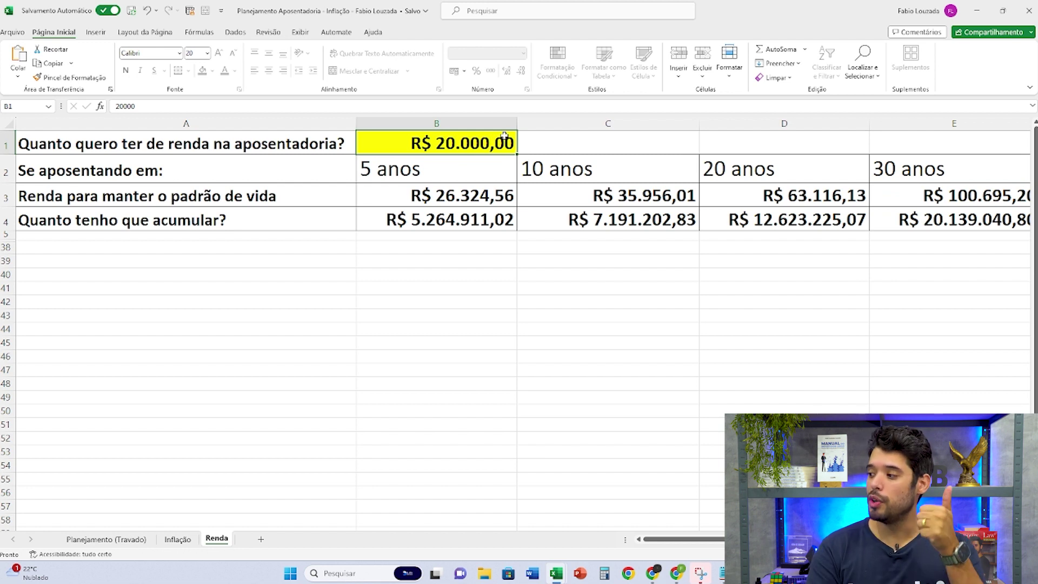
pyautogui.click(751, 185)
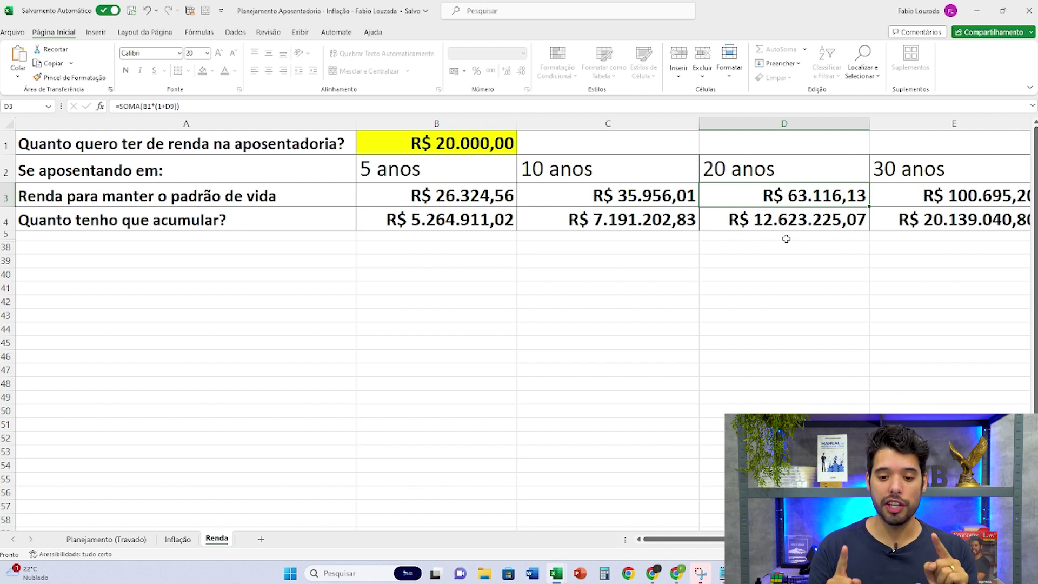
pyautogui.click(898, 224)
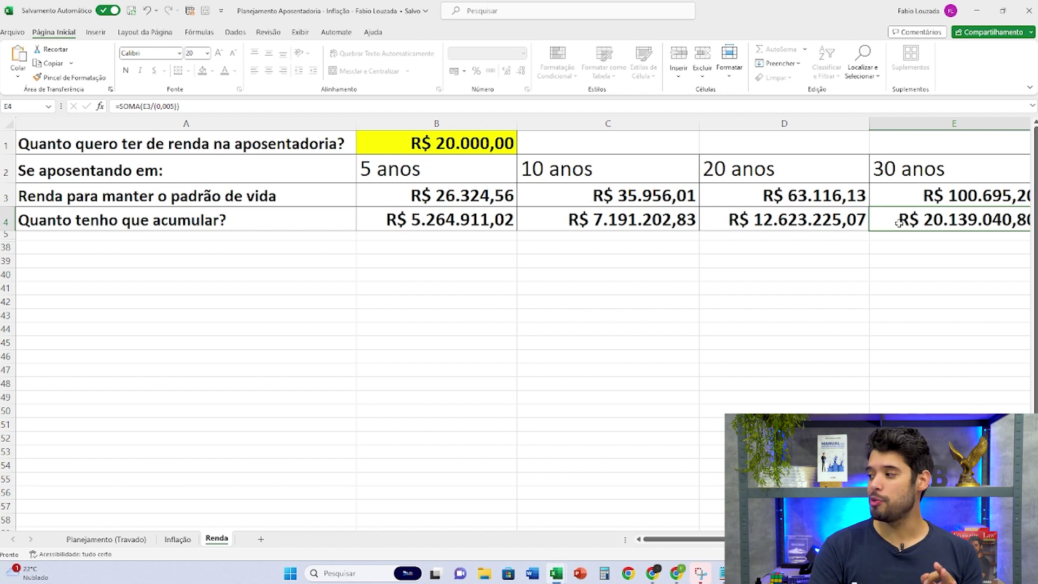
pyautogui.click(916, 203)
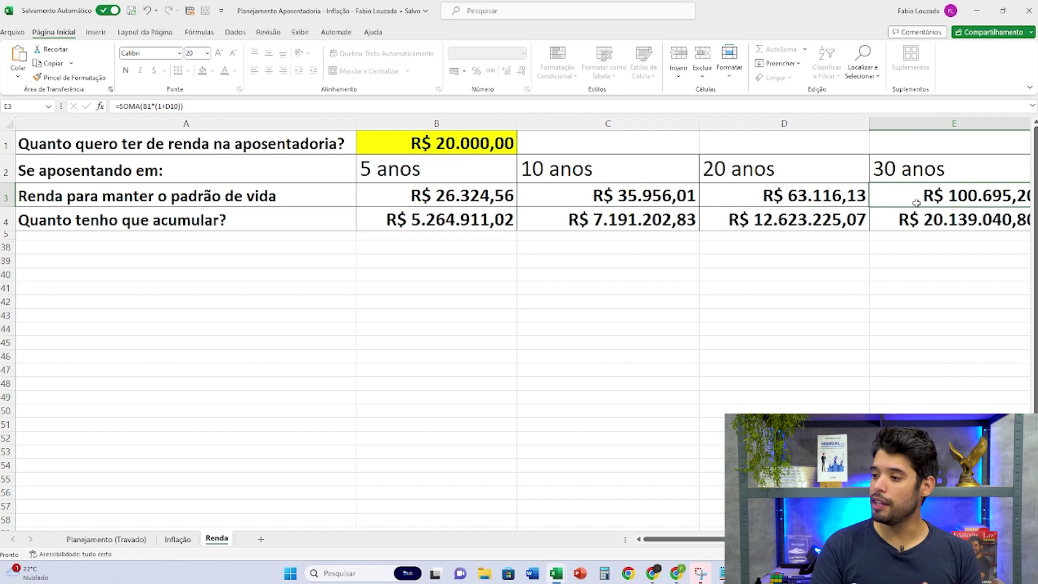
pyautogui.click(508, 141)
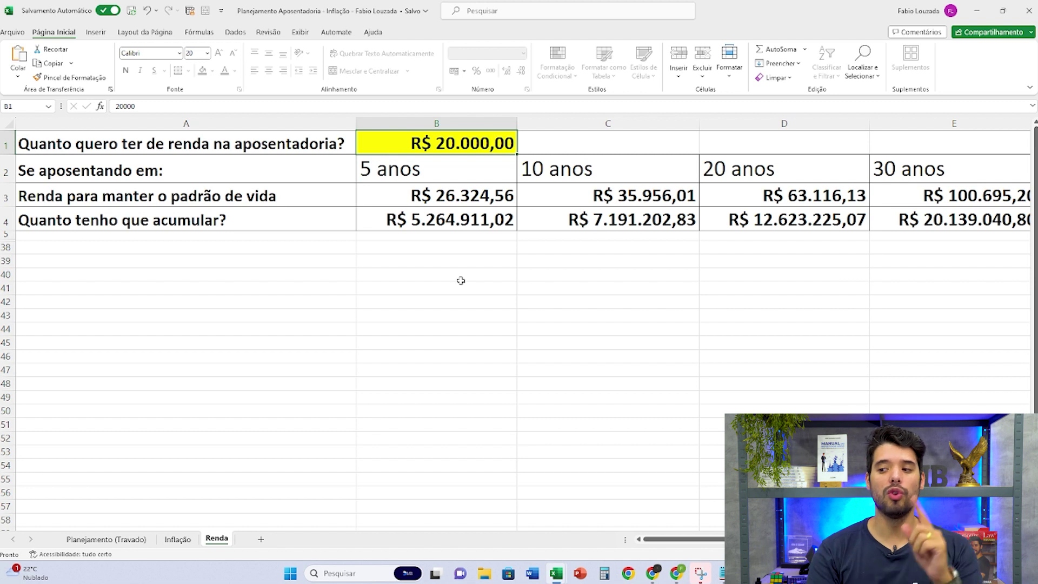
pyautogui.click(960, 191)
pyautogui.click(941, 221)
pyautogui.click(940, 200)
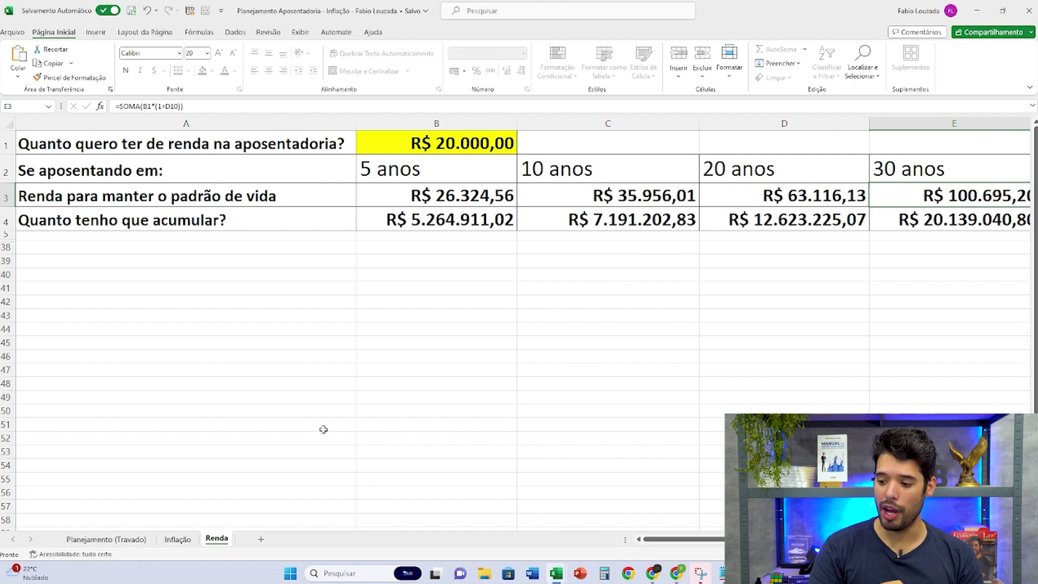
# Review the yellow input cells on the Planejamento (Travado) sheet and the 30-year accumulated value and purchasing power
pyautogui.click(126, 539)
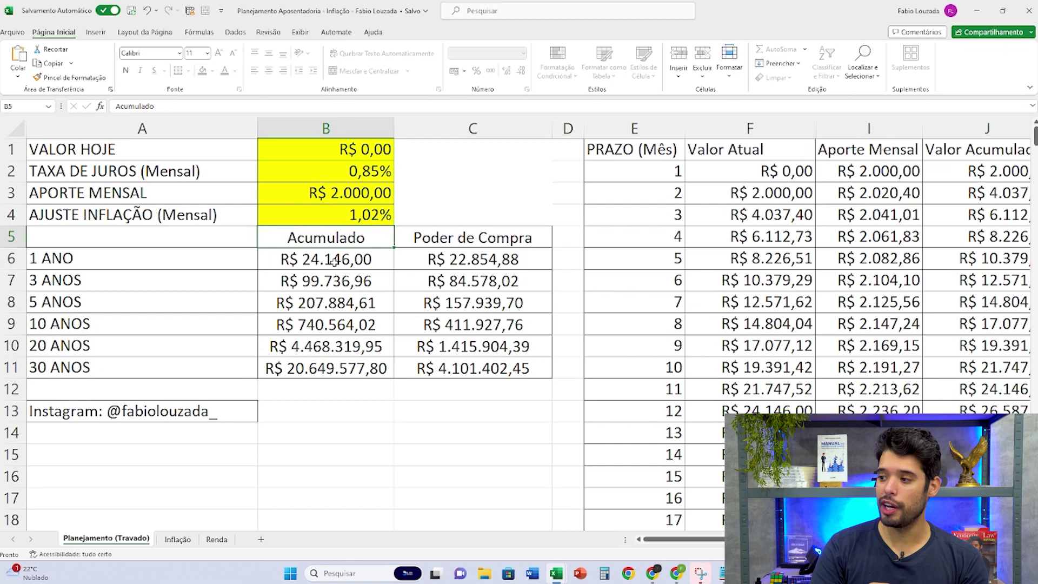
pyautogui.click(329, 150)
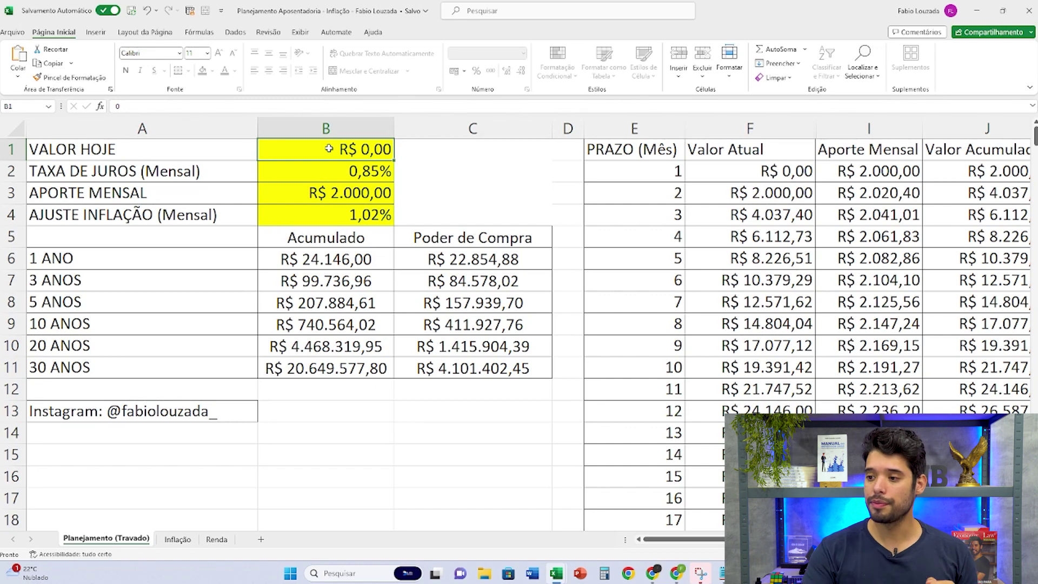
pyautogui.click(332, 181)
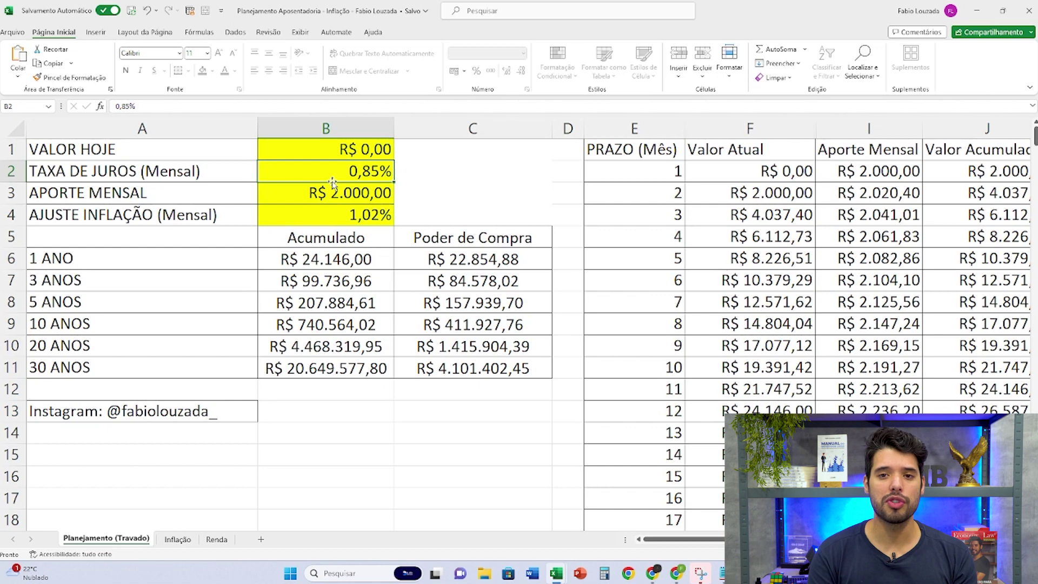
pyautogui.click(337, 190)
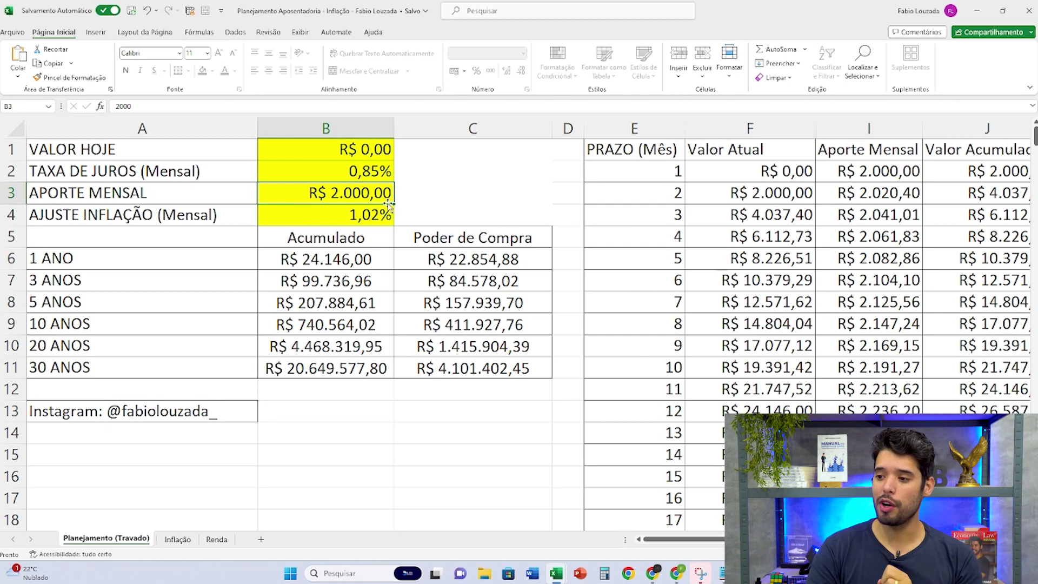
pyautogui.click(339, 213)
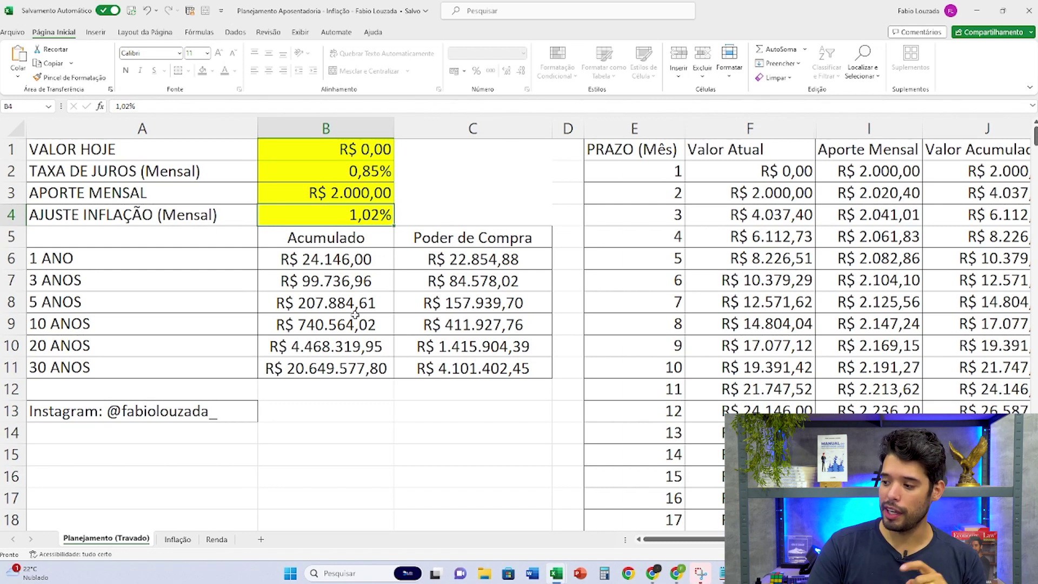
pyautogui.click(342, 362)
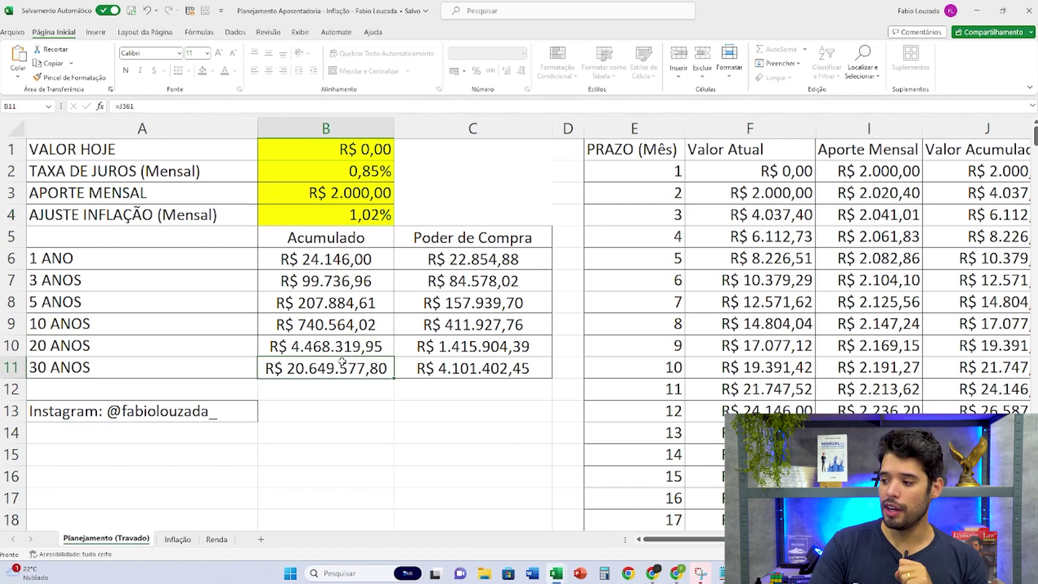
pyautogui.click(439, 376)
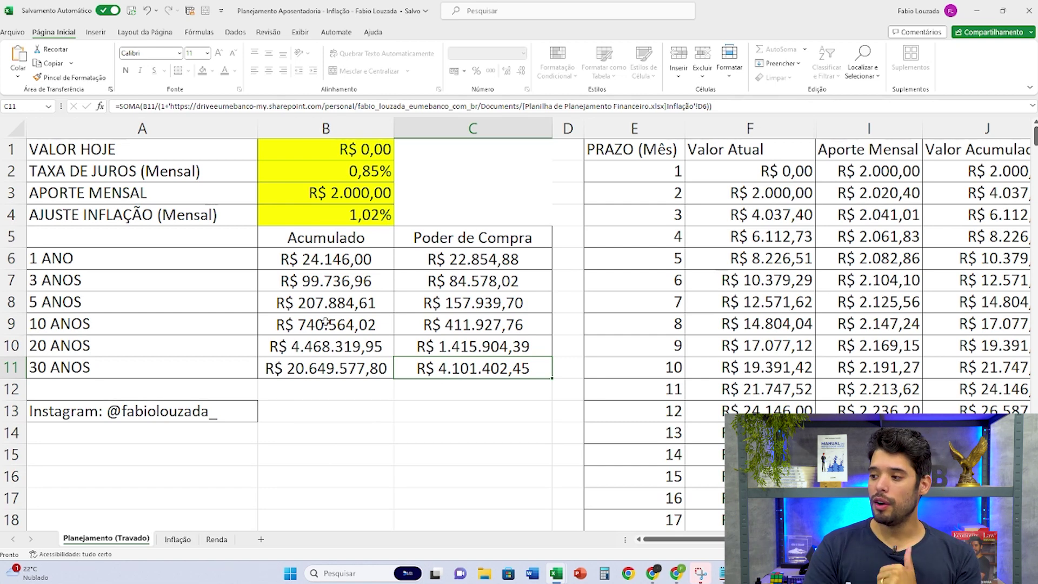
# Set VALOR HOJE in the planning inputs to R$ 30.000
pyautogui.click(333, 151)
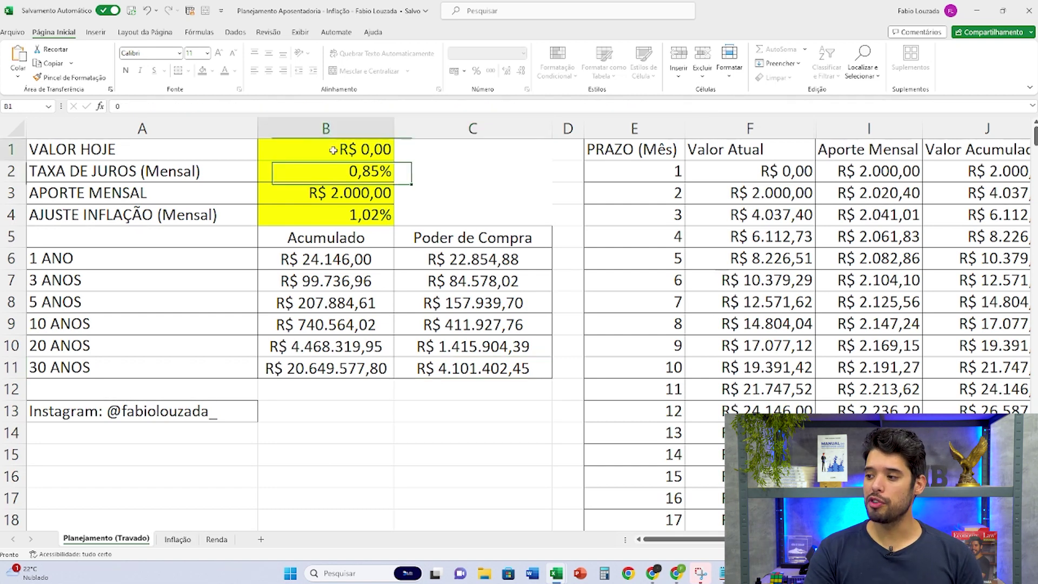
pyautogui.write('30.000')
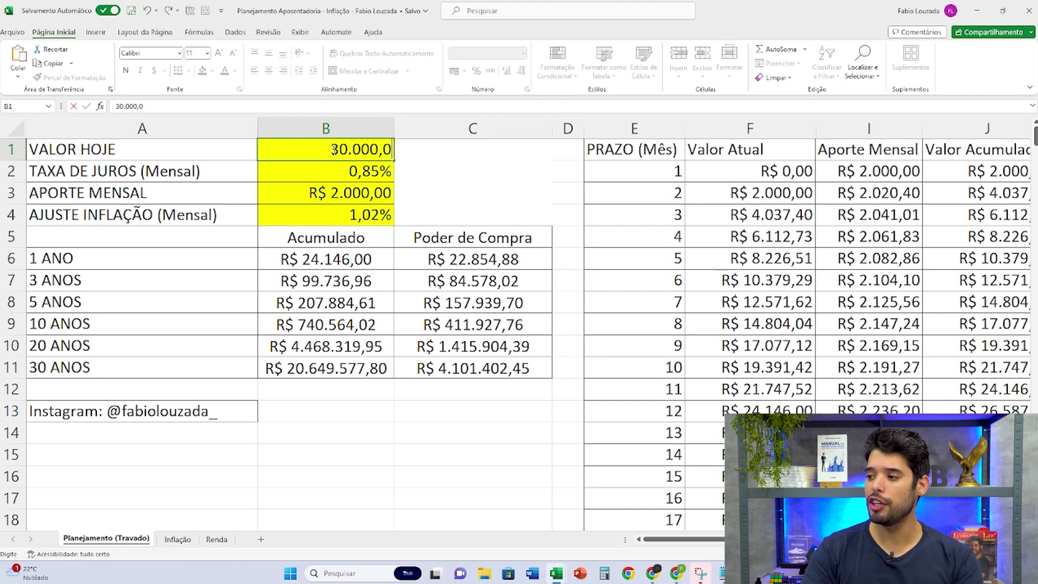
pyautogui.press('Return')
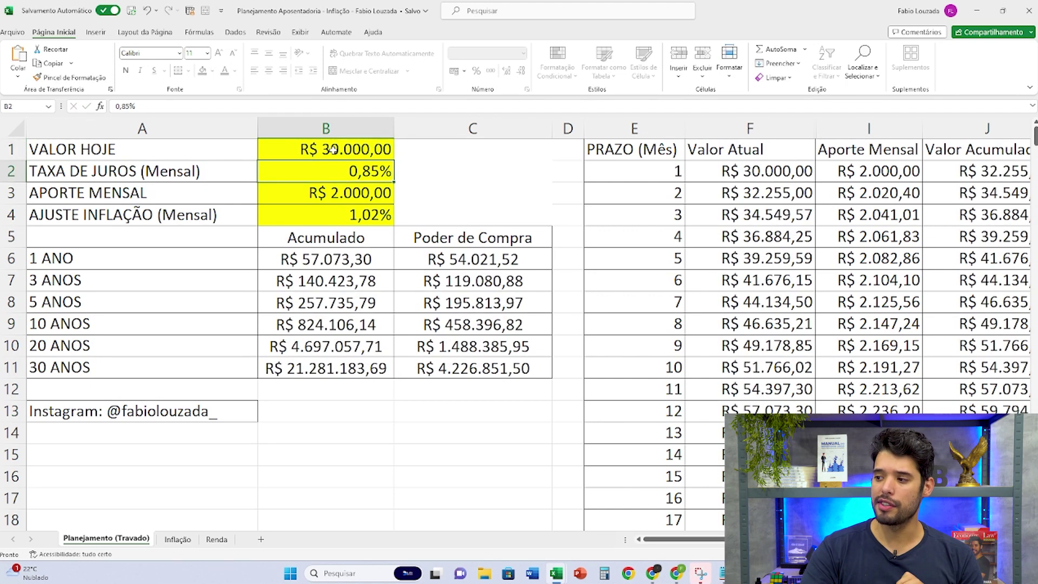
# Set the monthly interest rate to 0,90% and the APORTE MENSAL to R$ 1.000
pyautogui.press('F2')
pyautogui.press('Left')
pyautogui.press('BackSpace')
pyautogui.press('BackSpace')
pyautogui.write('90')
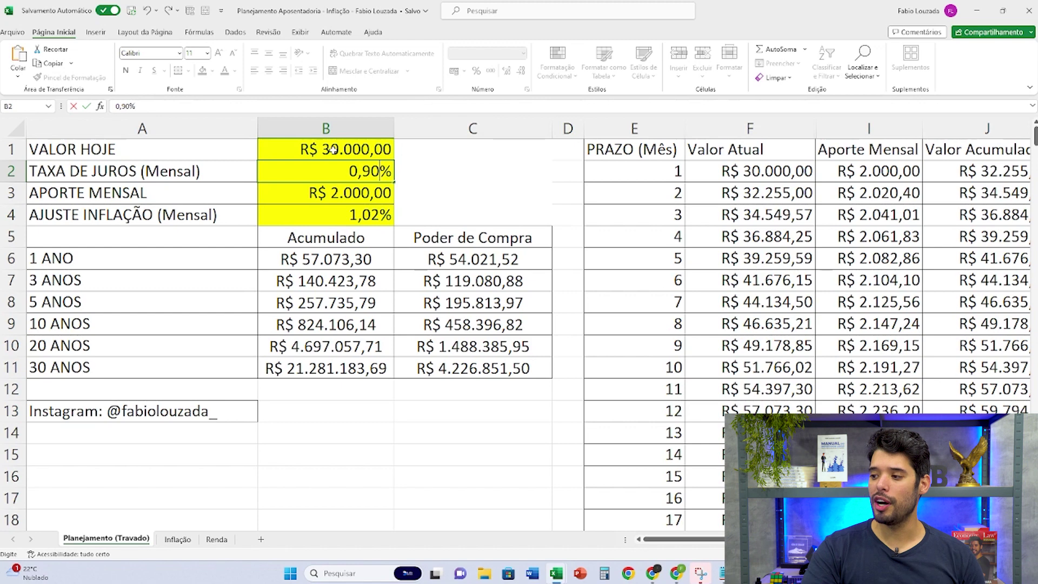
pyautogui.press('Return')
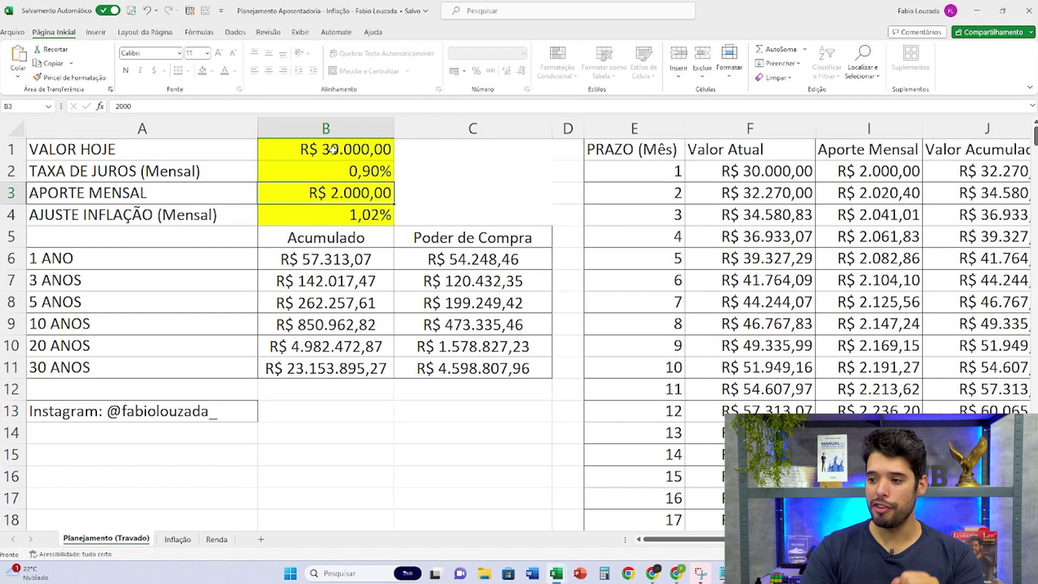
pyautogui.write('1000')
pyautogui.press('Return')
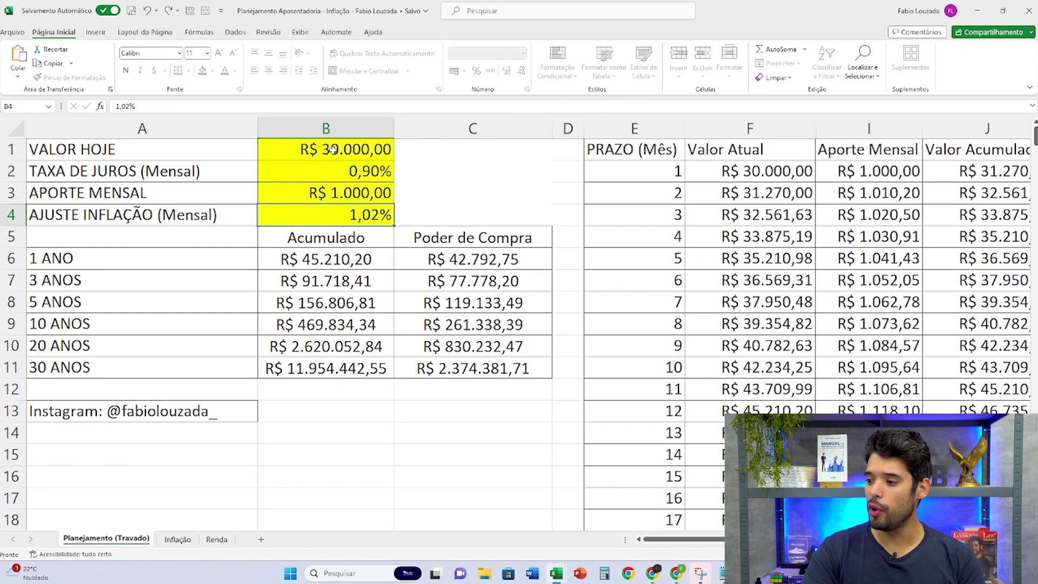
# Check the accumulated values up to 30 years and set the monthly inflation adjustment to 1,5%
pyautogui.press('Down')
pyautogui.press('Down')
pyautogui.press('Down')
pyautogui.press('Down')
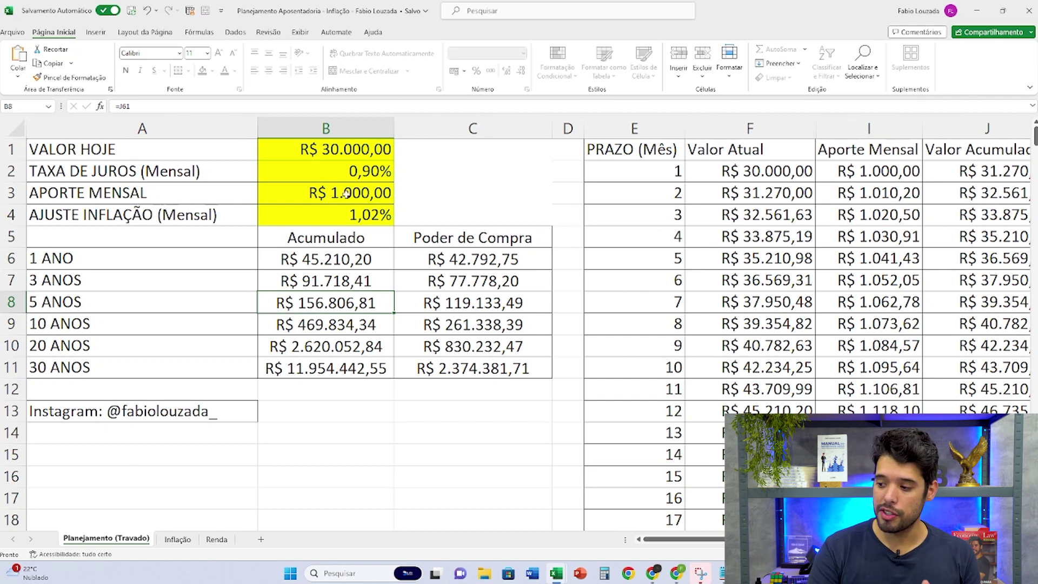
pyautogui.click(326, 367)
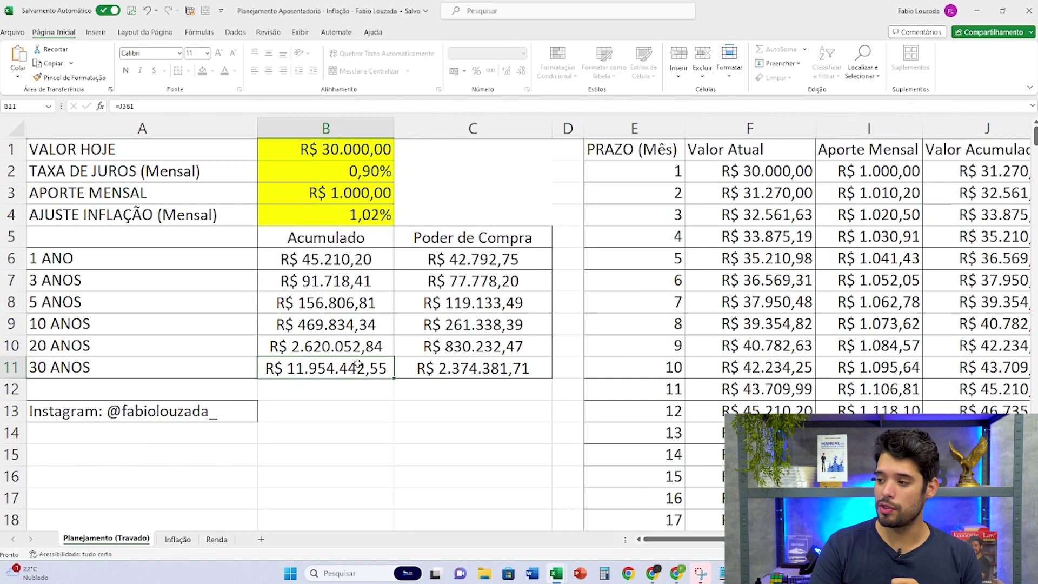
pyautogui.click(339, 213)
pyautogui.write('1,5')
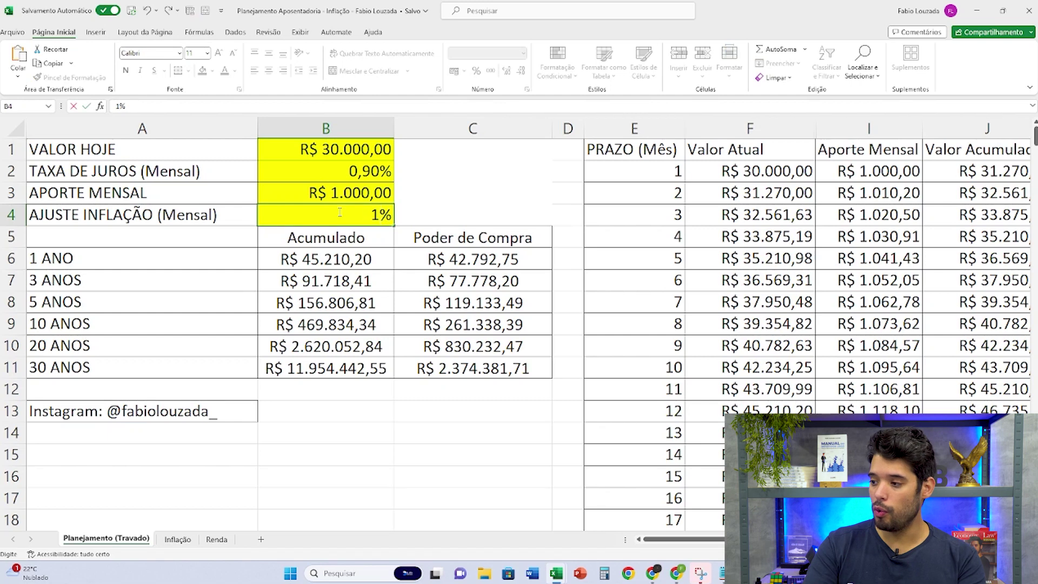
pyautogui.press('Return')
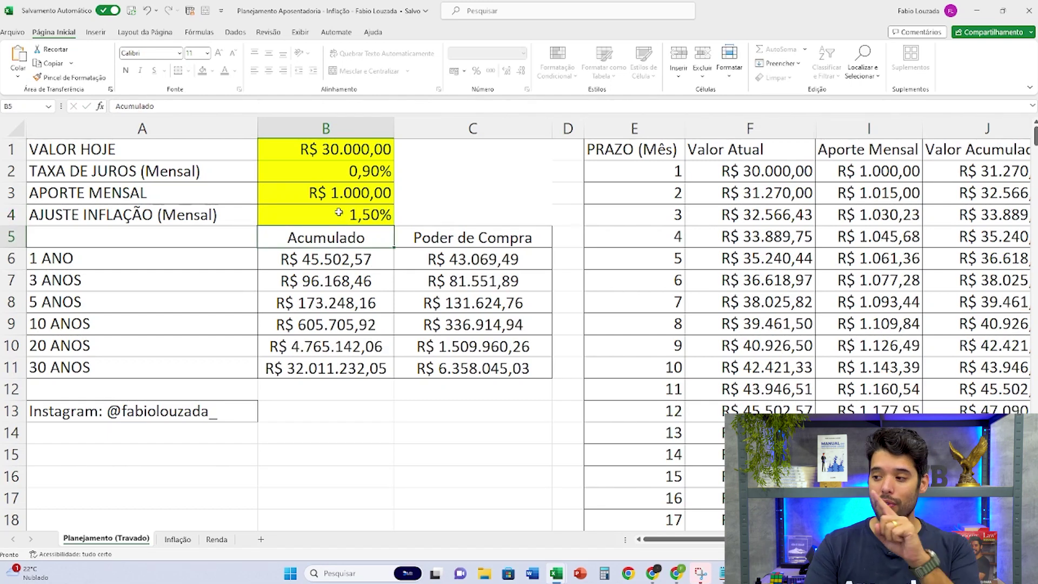
# Set AJUSTE INFLAÇÃO (Mensal) to 1,3%
pyautogui.click(339, 213)
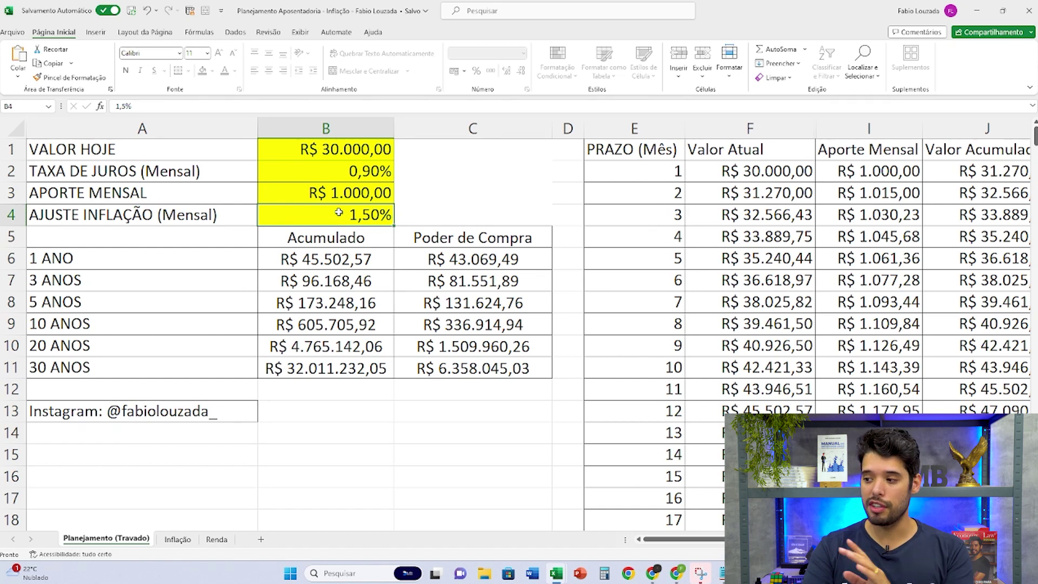
pyautogui.write('1,3')
pyautogui.press('Return')
pyautogui.click(347, 212)
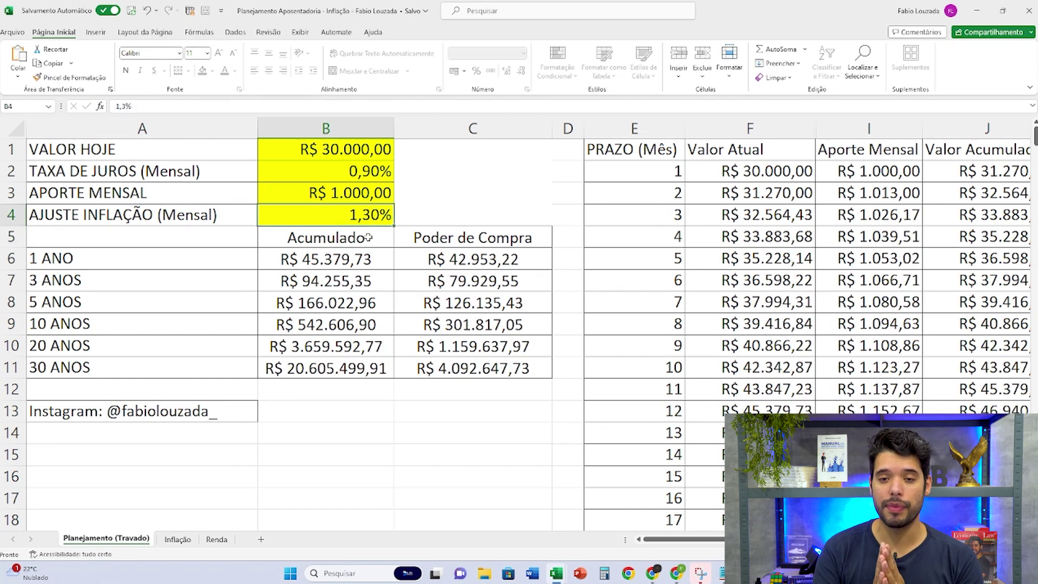
# Examine how the Aporte Mensal column grows month by month, from month 1 through month 60
pyautogui.click(887, 174)
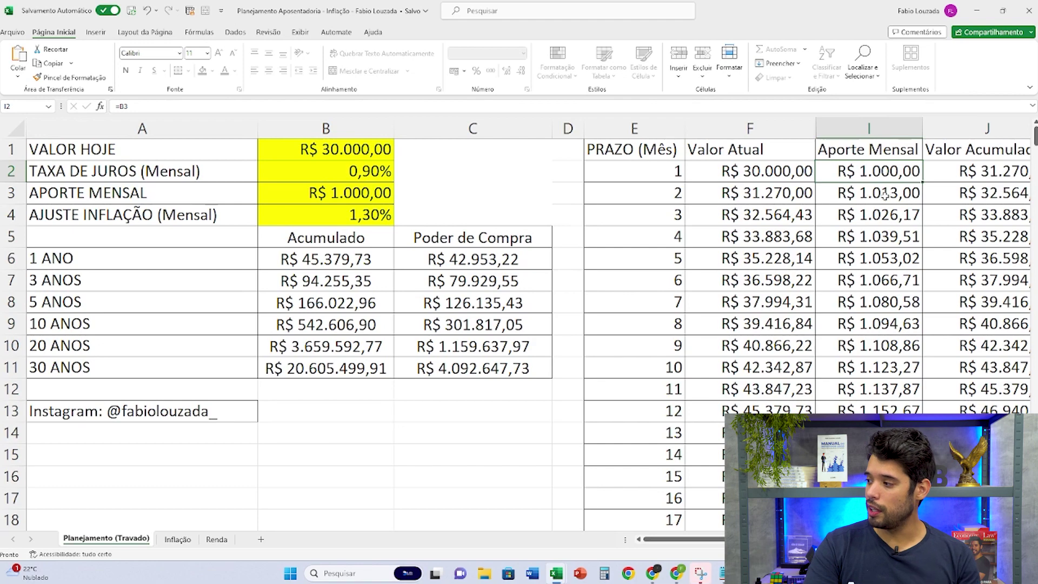
pyautogui.click(884, 196)
pyautogui.press('Down')
pyautogui.press('Down')
pyautogui.press('Down')
pyautogui.press('Down')
pyautogui.press('Down')
pyautogui.press('Down')
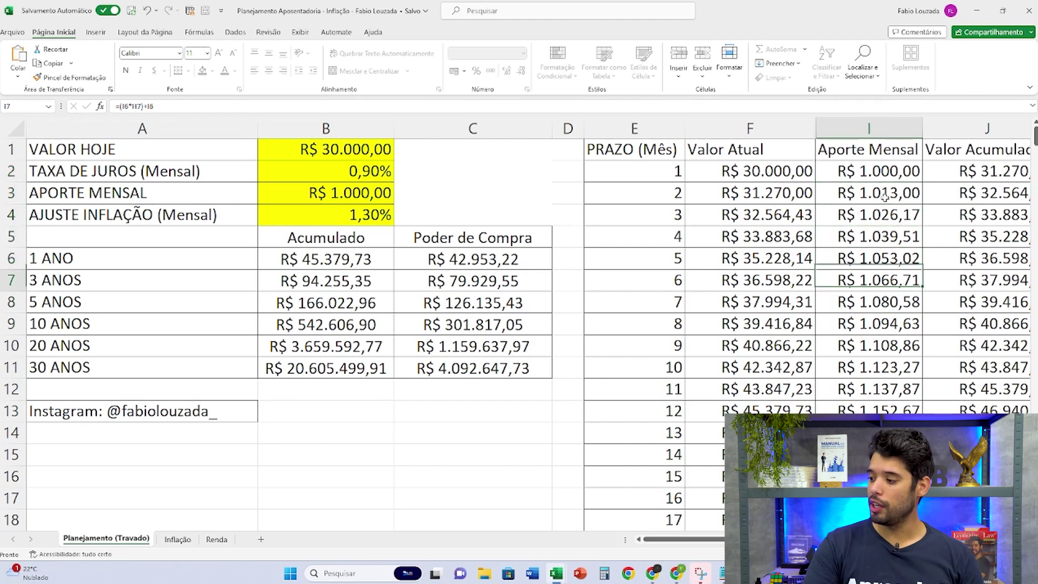
pyautogui.press('Down')
pyautogui.press('Down')
pyautogui.press('Down')
pyautogui.press('Down')
pyautogui.press('Down')
pyautogui.press('Down')
pyautogui.press('Down')
pyautogui.press('Down')
pyautogui.press('Down')
pyautogui.press('Down')
pyautogui.press('Down')
pyautogui.press('Down')
pyautogui.press('Down')
pyautogui.press('Down')
pyautogui.press('Down')
pyautogui.press('Down')
pyautogui.press('Down')
pyautogui.press('Down')
pyautogui.press('Down')
pyautogui.press('Down')
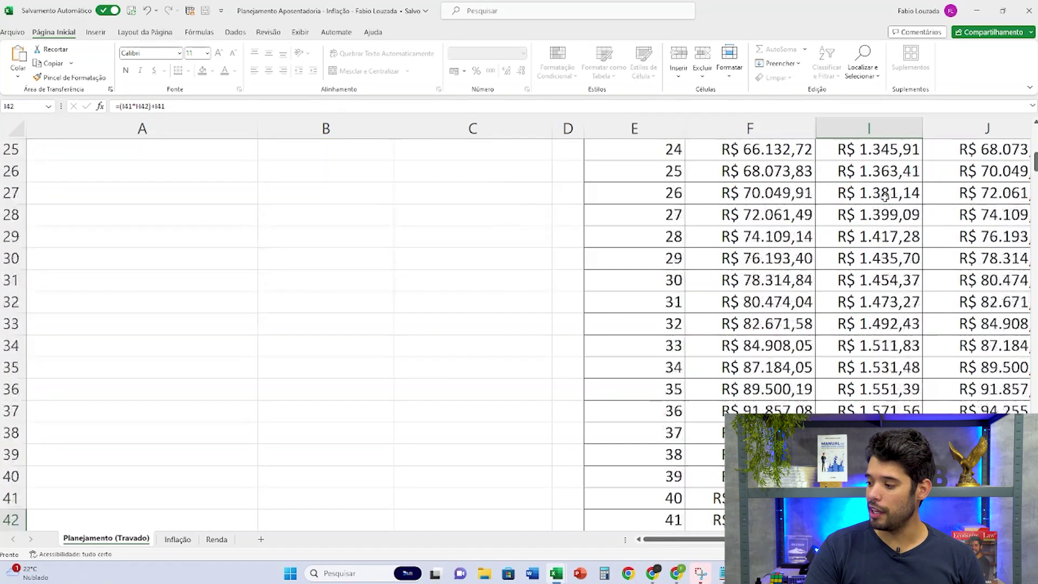
pyautogui.press('Down')
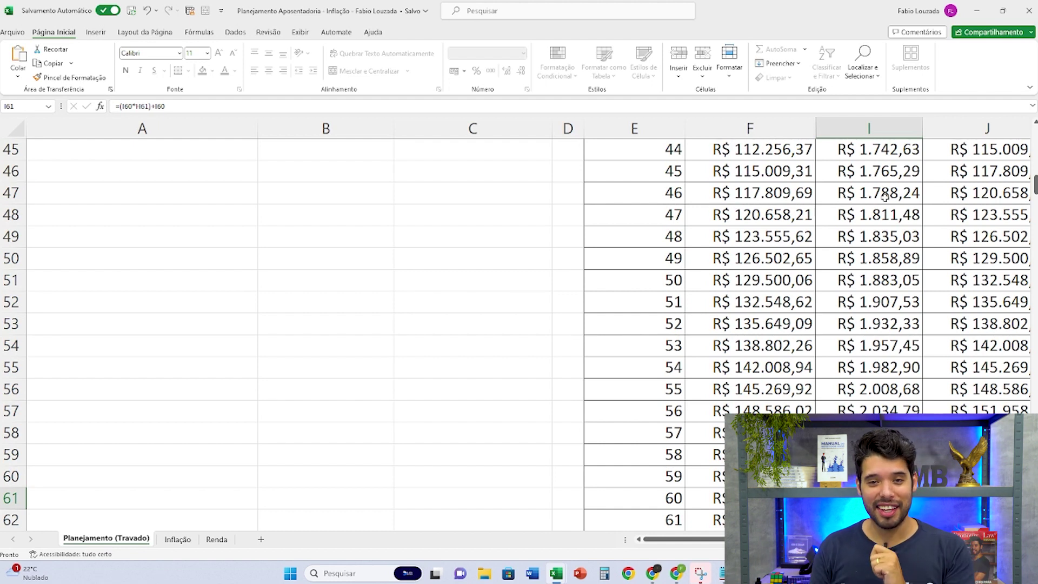
# On the Inflação sheet, set the highlighted amount above Valor Acumulado to R$ 2.142 and check its 5-year future worth
pyautogui.click(217, 539)
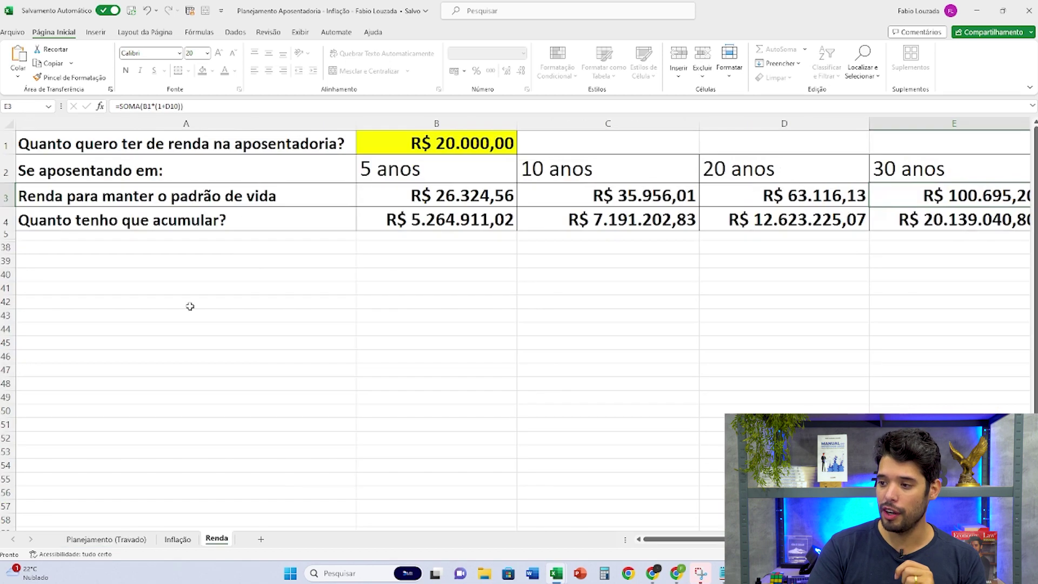
pyautogui.click(177, 539)
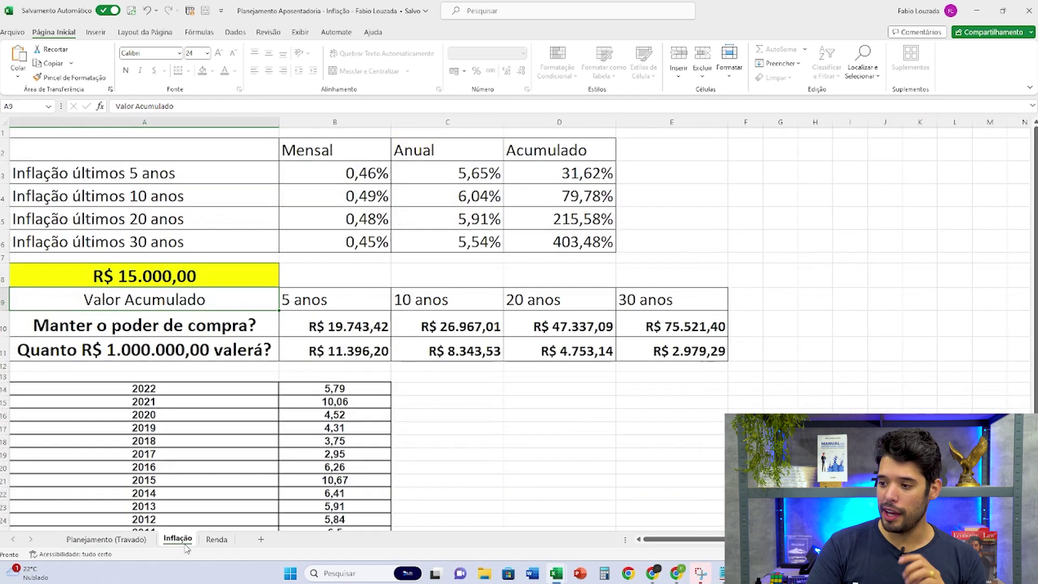
pyautogui.click(214, 268)
pyautogui.write('2142')
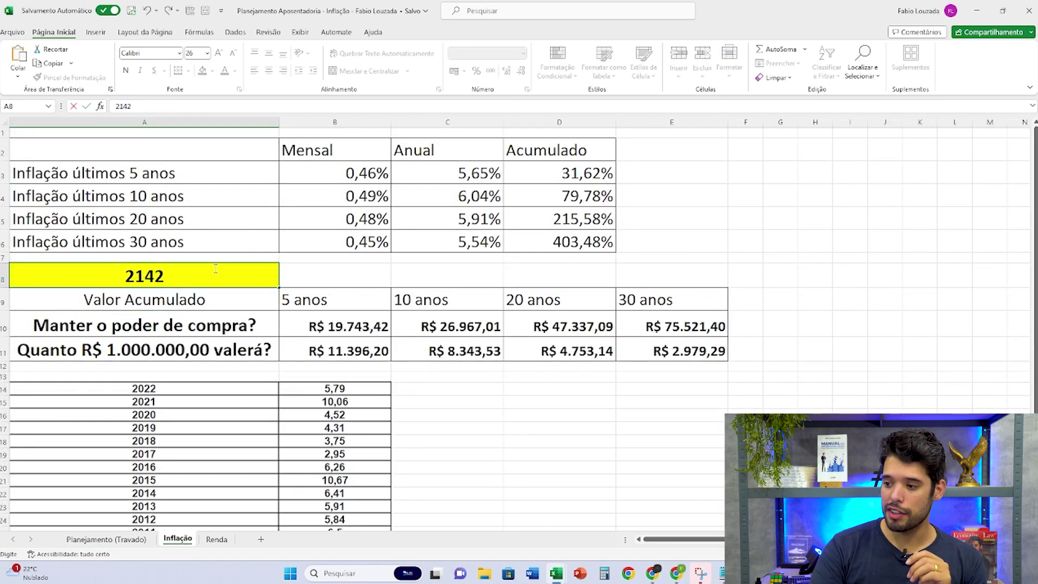
pyautogui.press('Return')
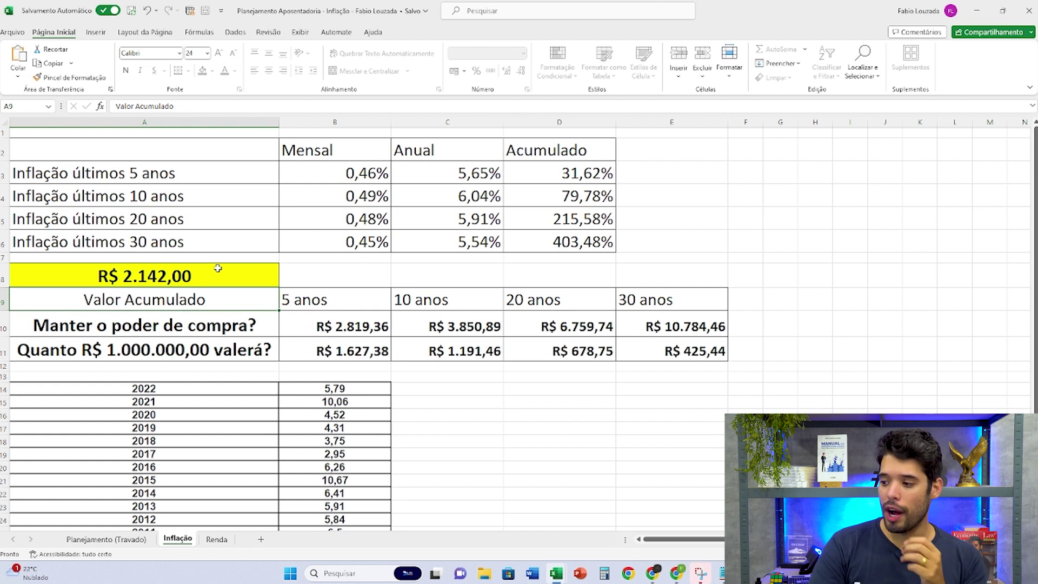
pyautogui.click(341, 351)
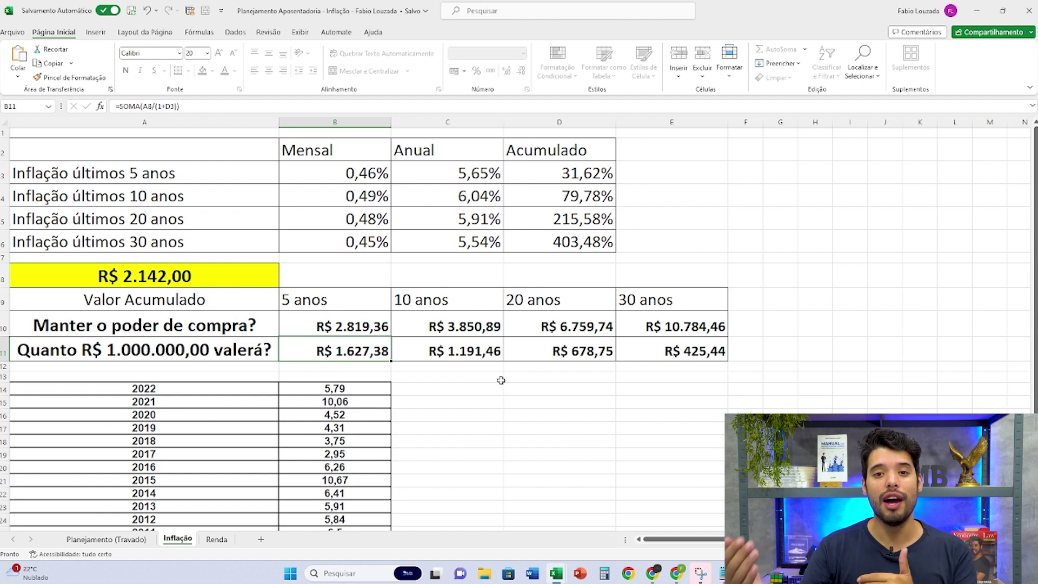
# On the Planejamento (Travado) sheet, examine how the Aporte Mensal column grows from month 60 through month 120
pyautogui.click(125, 539)
pyautogui.click(860, 389)
pyautogui.press('Down')
pyautogui.press('Down')
pyautogui.press('Down')
pyautogui.press('Down')
pyautogui.press('Down')
pyautogui.press('Down')
pyautogui.press('Down')
pyautogui.press('Down')
pyautogui.press('Down')
pyautogui.press('Down')
pyautogui.press('Down')
pyautogui.press('Down')
pyautogui.press('Down')
pyautogui.press('Down')
pyautogui.press('Down')
pyautogui.press('Down')
pyautogui.press('Down')
pyautogui.press('Down')
pyautogui.press('Down')
pyautogui.press('Down')
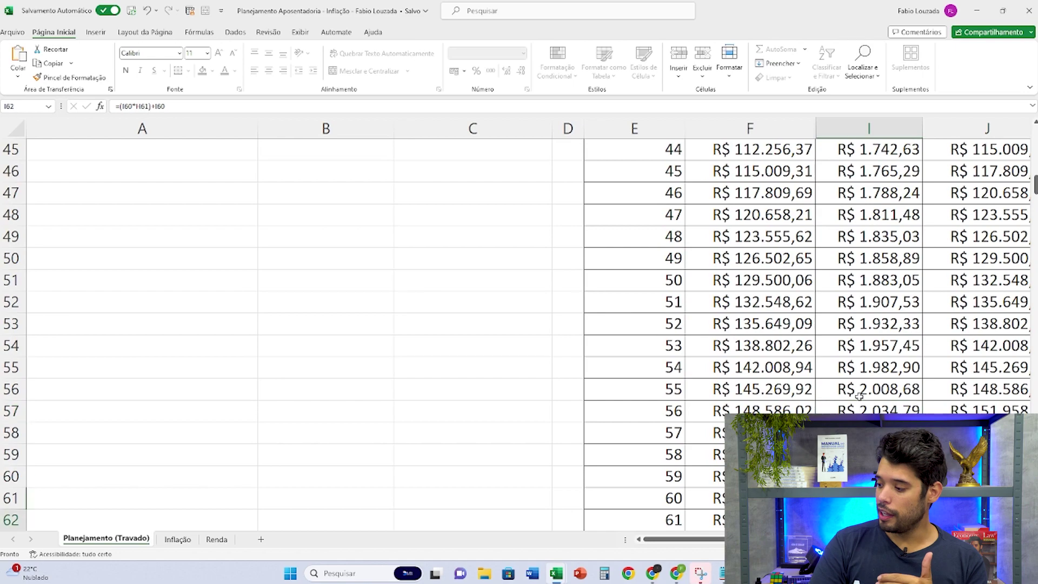
pyautogui.press('Down')
pyautogui.press('Down')
pyautogui.press('Down')
pyautogui.press('Down')
pyautogui.press('Down')
pyautogui.press('Down')
pyautogui.press('Down')
pyautogui.press('Down')
pyautogui.press('Down')
pyautogui.press('Down')
pyautogui.press('Down')
pyautogui.press('Down')
pyautogui.press('Down')
pyautogui.press('Down')
pyautogui.press('Down')
pyautogui.press('Down')
pyautogui.press('Down')
pyautogui.press('Down')
pyautogui.press('Down')
pyautogui.press('Down')
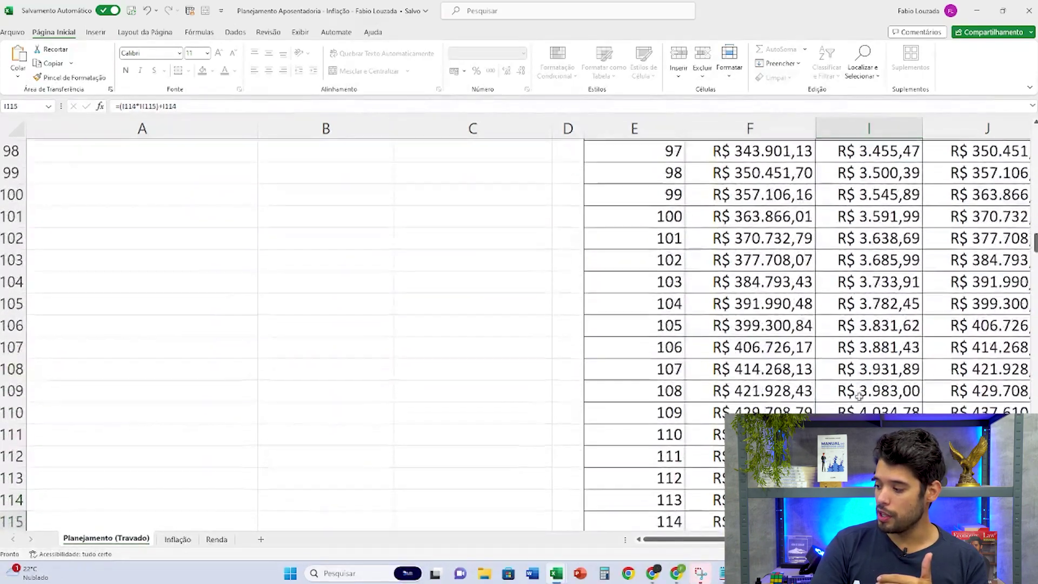
pyautogui.press('Down')
pyautogui.press('Down')
pyautogui.press('Down')
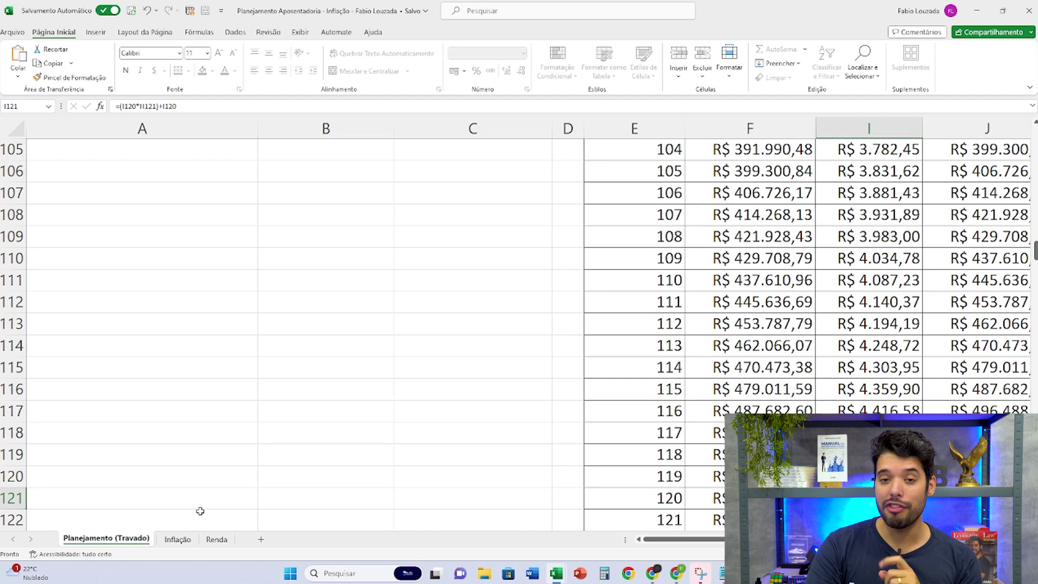
# On the Inflação sheet, set the highlighted amount above Valor Acumulado to R$ 4.650 and check its 5-year and 10-year future worth
pyautogui.click(188, 539)
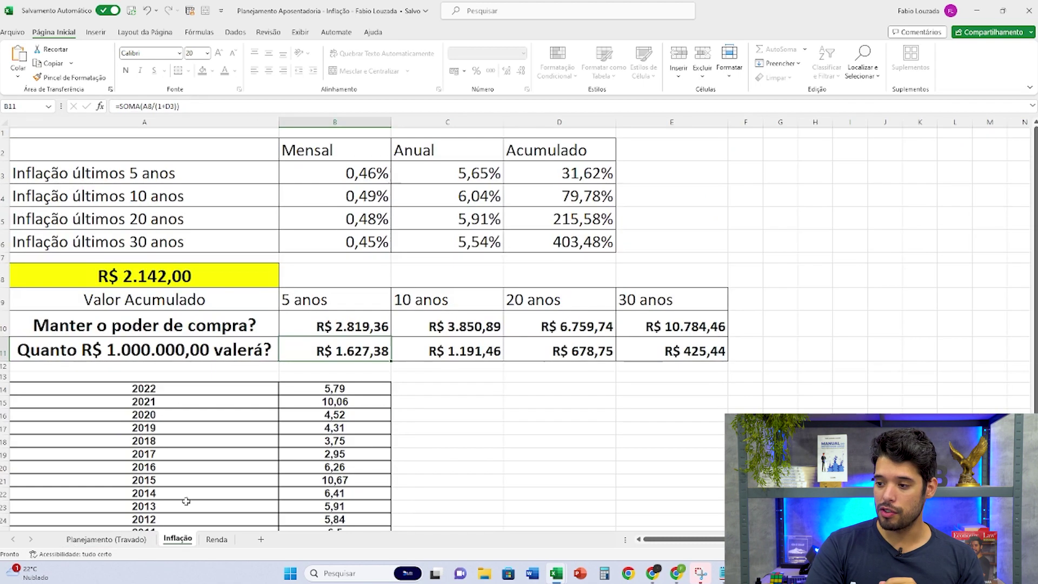
pyautogui.click(199, 281)
pyautogui.write('4650')
pyautogui.press('Return')
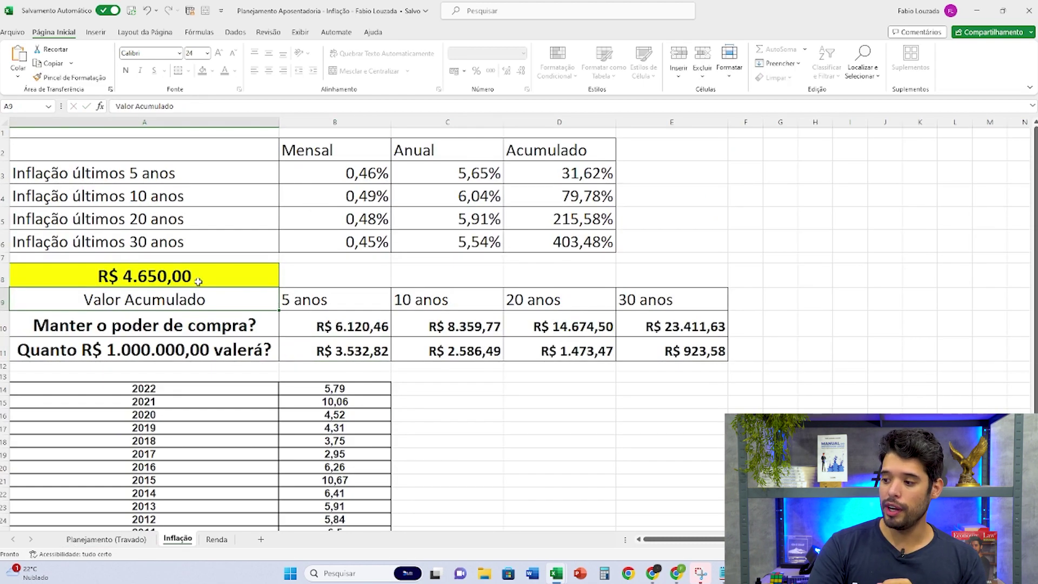
pyautogui.click(333, 350)
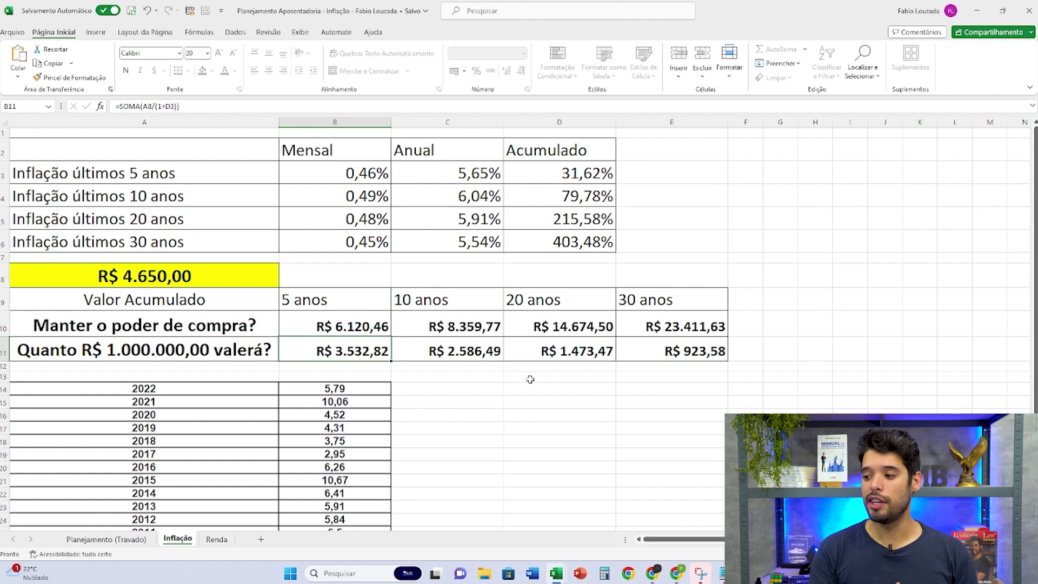
pyautogui.click(488, 347)
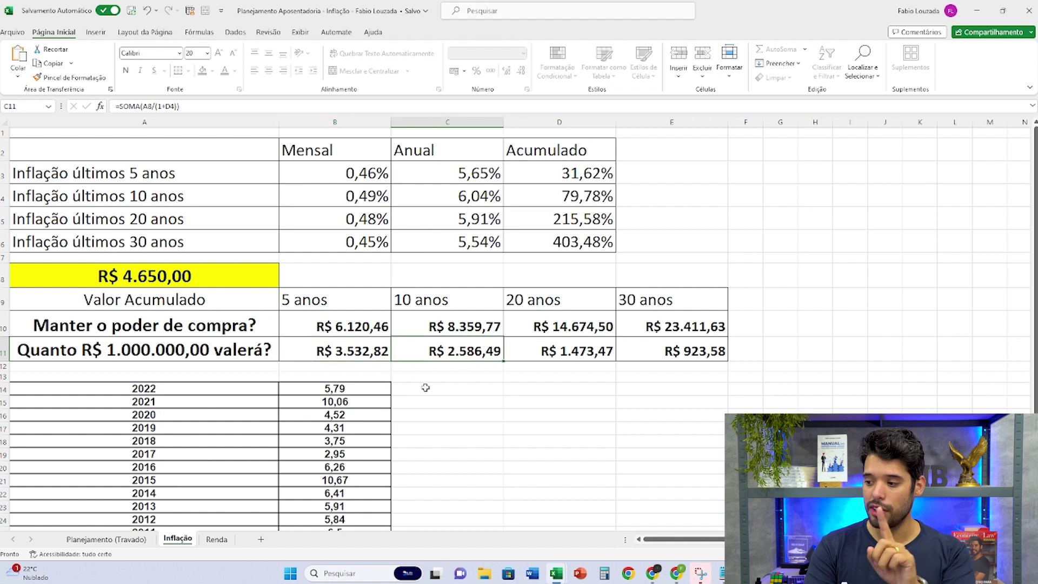
pyautogui.click(350, 346)
pyautogui.click(400, 346)
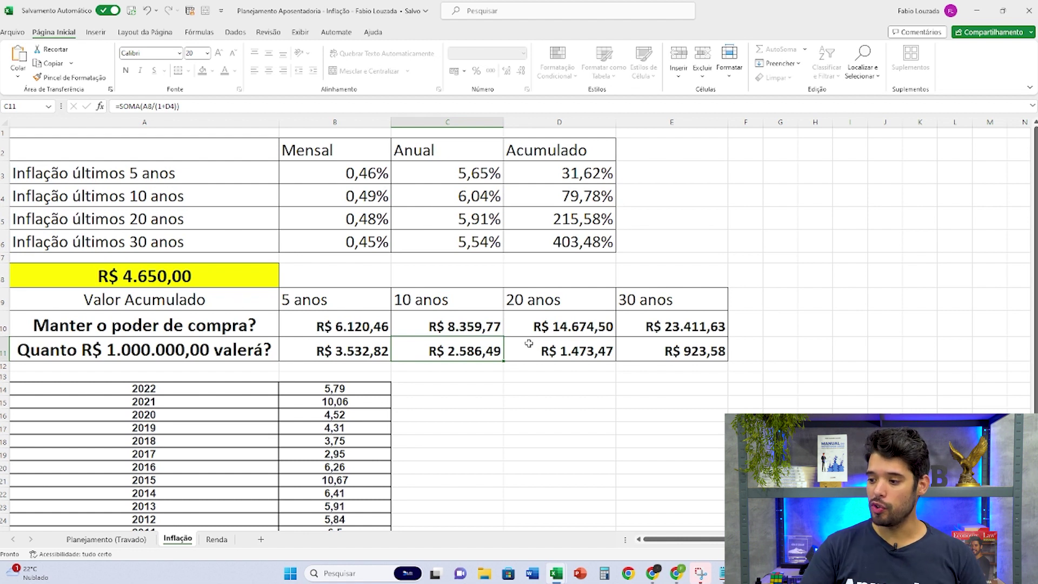
# On the Renda sheet, check the desired retirement income and the amount to accumulate when retiring in 30 years
pyautogui.click(102, 540)
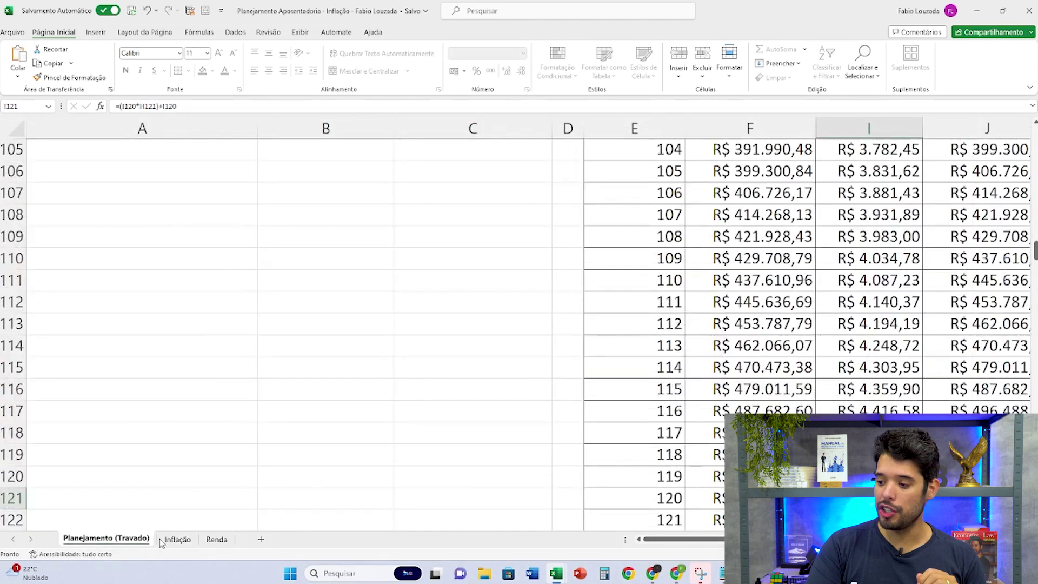
pyautogui.click(220, 542)
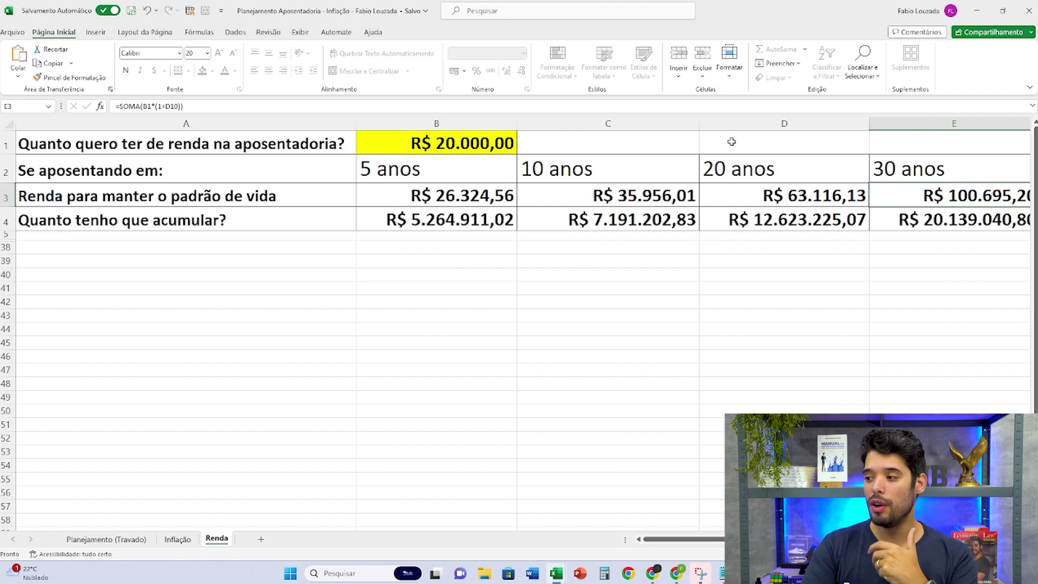
pyautogui.click(492, 143)
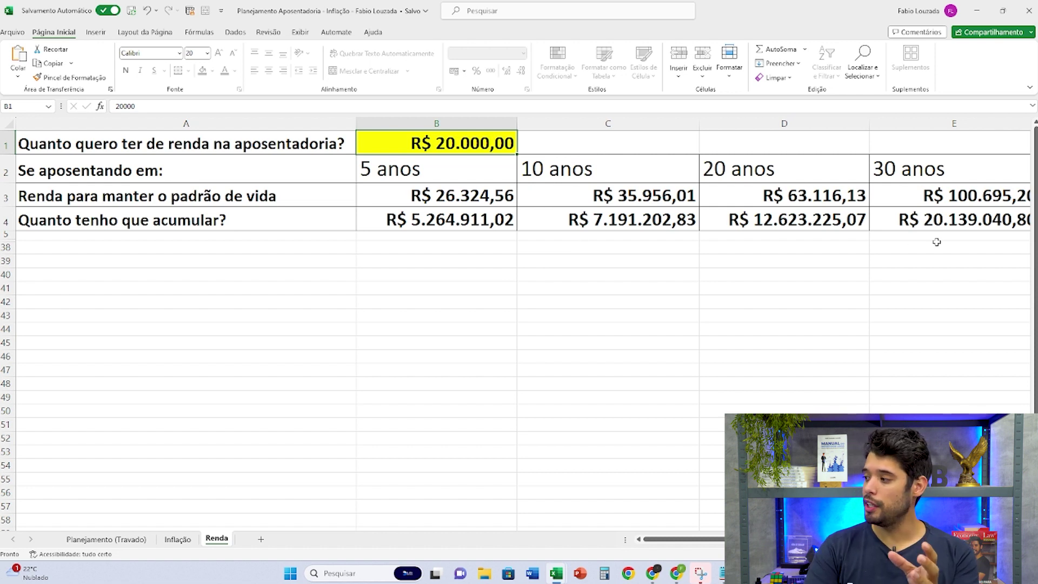
pyautogui.click(937, 221)
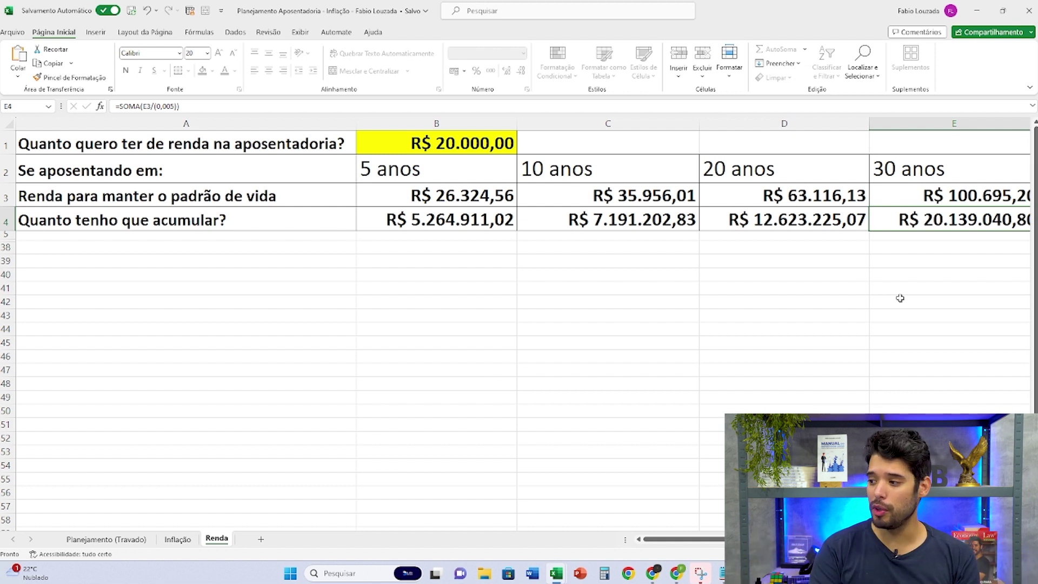
# On the Inflação sheet, set the highlighted amount to R$ 20.000.000,00 and check its 30-year future worth
pyautogui.click(177, 539)
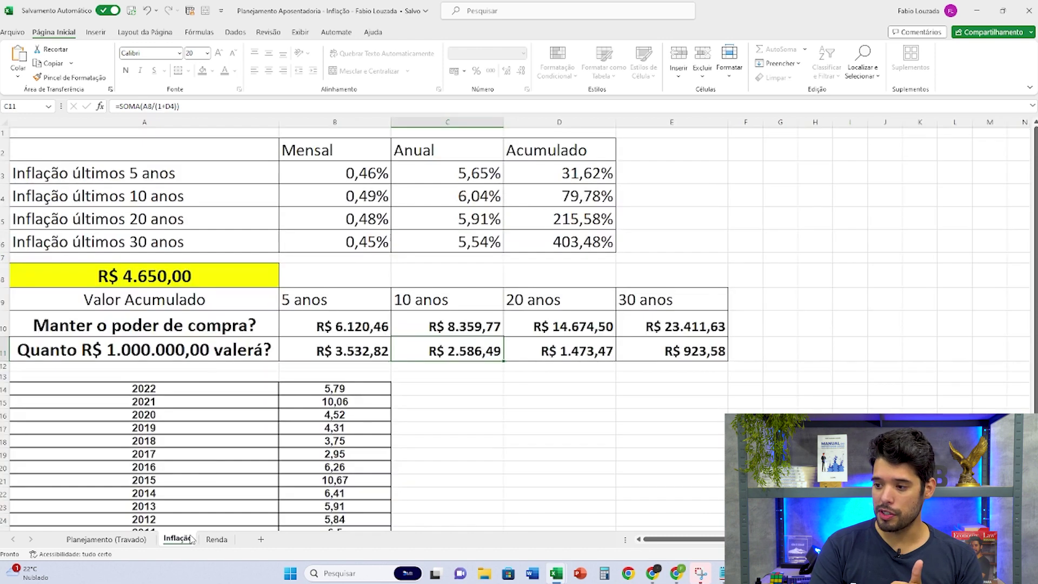
pyautogui.click(205, 279)
pyautogui.write('20.000.000')
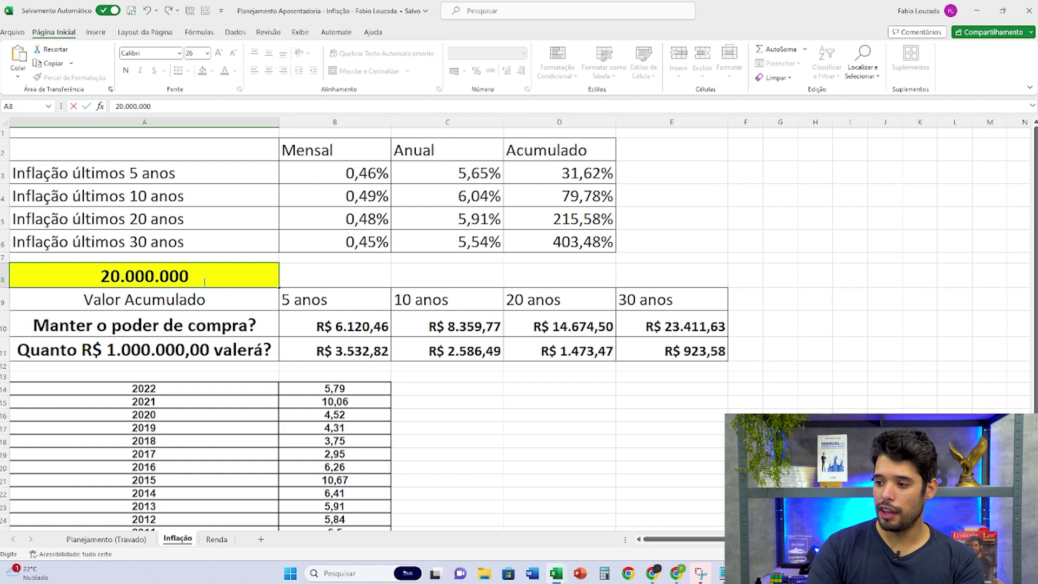
pyautogui.write(',00')
pyautogui.press('Return')
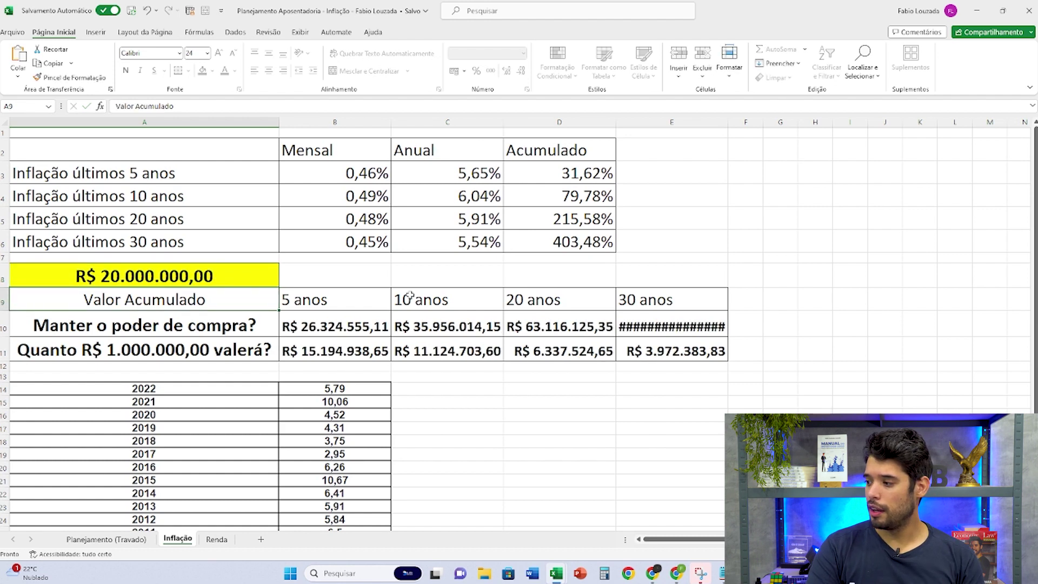
pyautogui.click(703, 122)
pyautogui.click(678, 340)
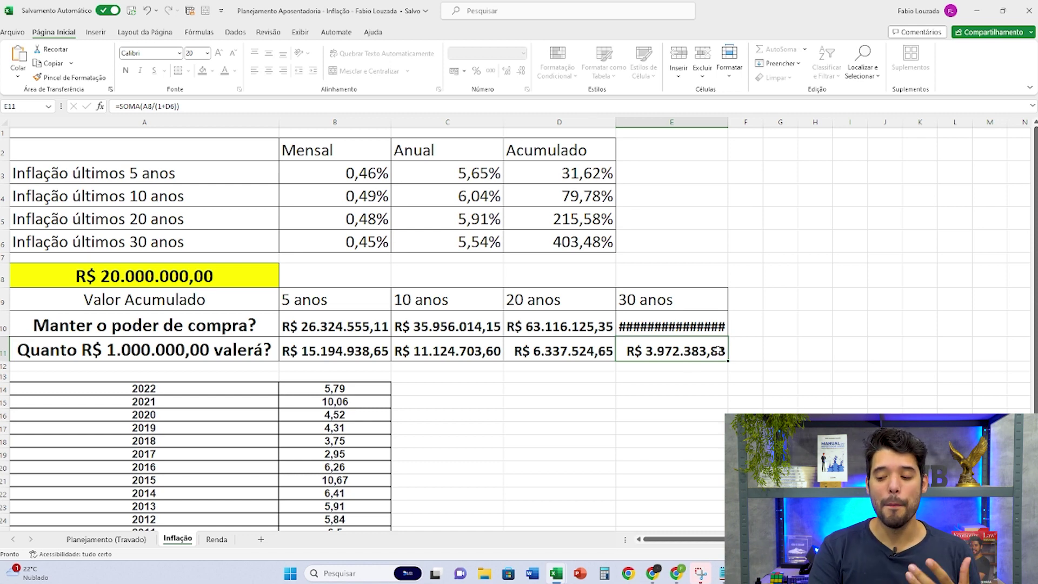
# Compare the Renda sheet's accumulation targets with the accumulated values in the Planejamento (Travado) summary table
pyautogui.click(217, 541)
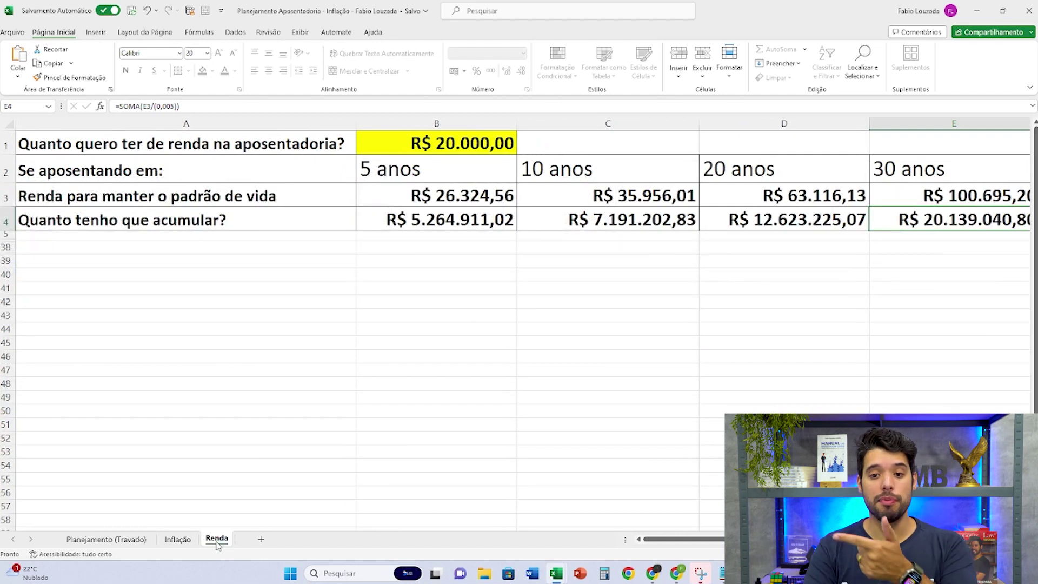
pyautogui.click(108, 539)
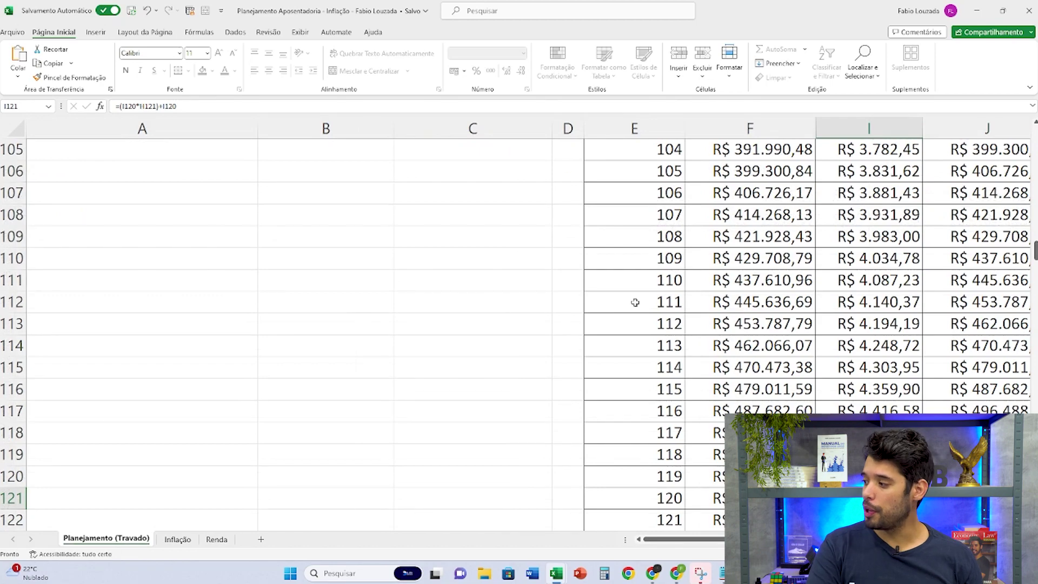
pyautogui.moveTo(1035, 251); pyautogui.dragTo(1015, 130)
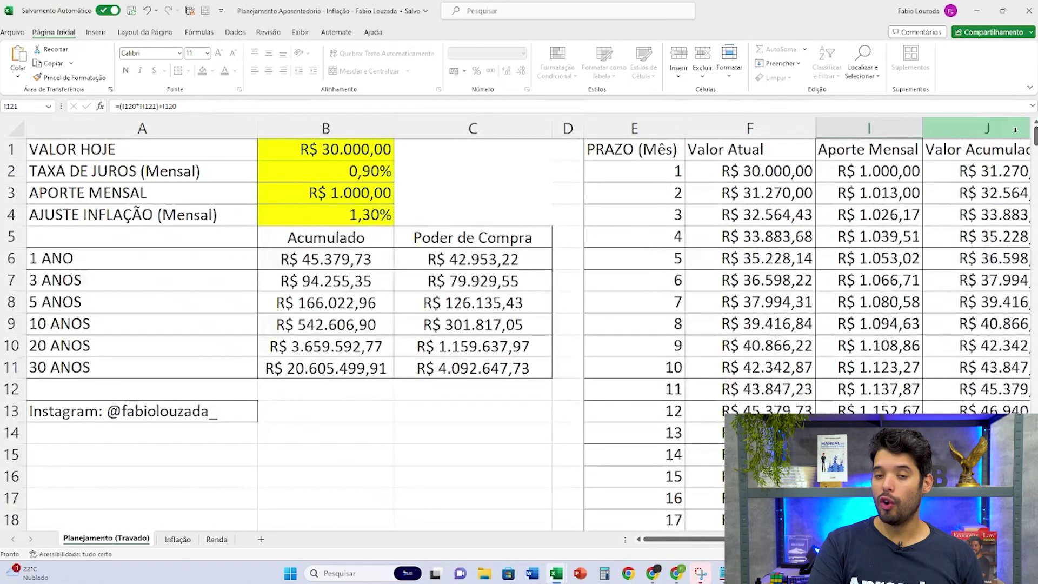